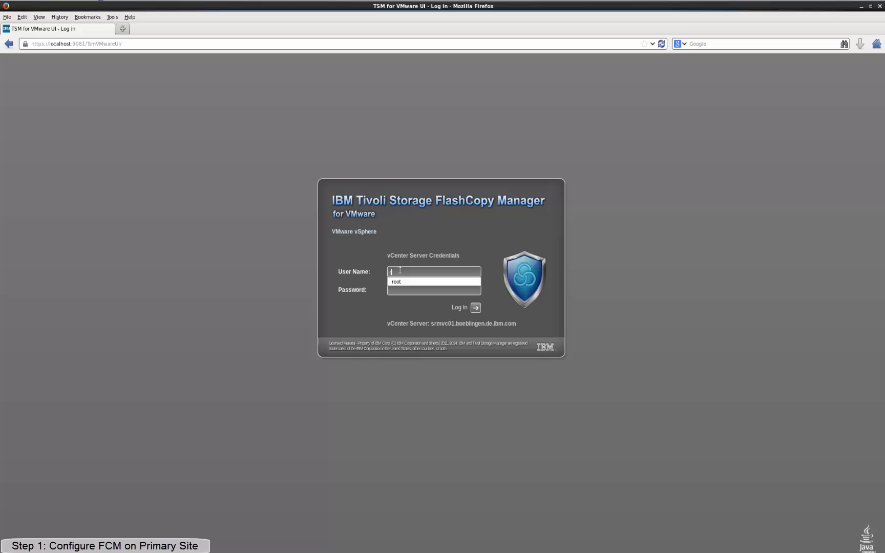
Log in to FlashCopy Manager with the vCenter user root and its password.
text(oot)
key(Tab)
text(***)
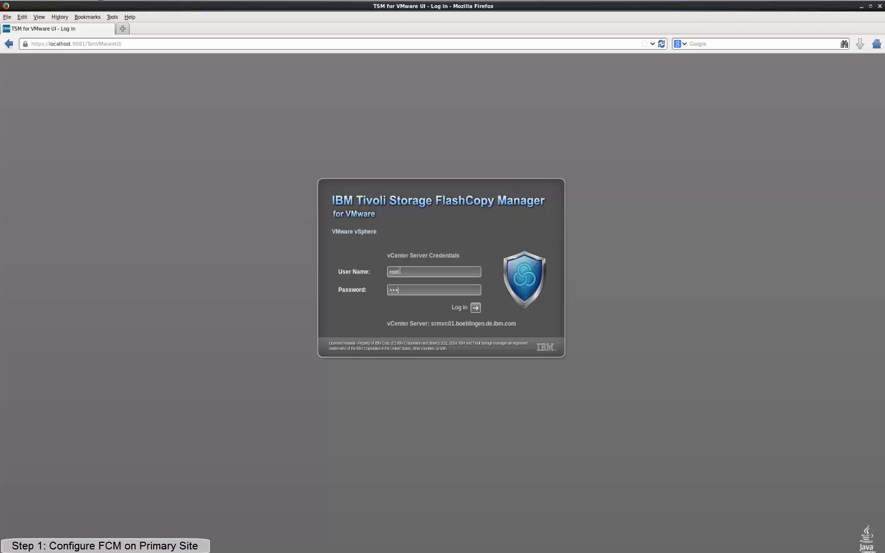
text(***)
click(476, 308)
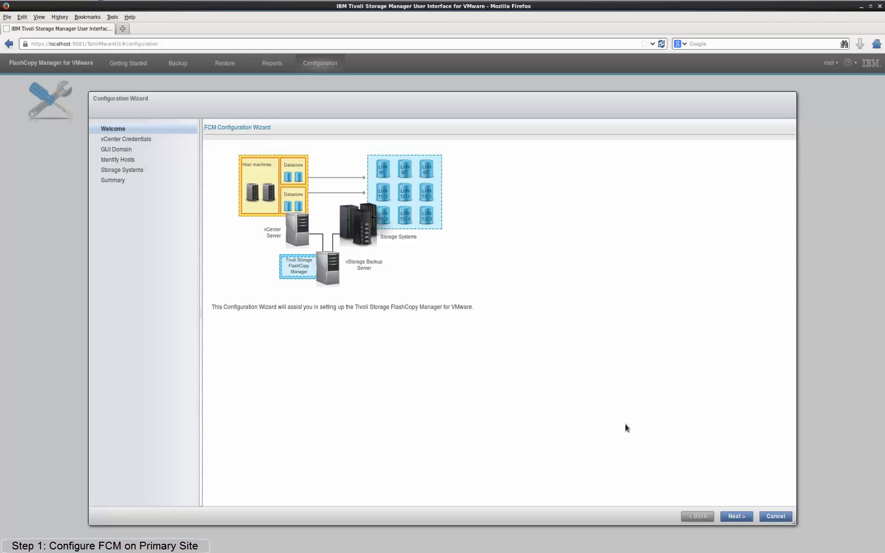
Pass the welcome page and enter the vCenter password in the wizard.
click(739, 518)
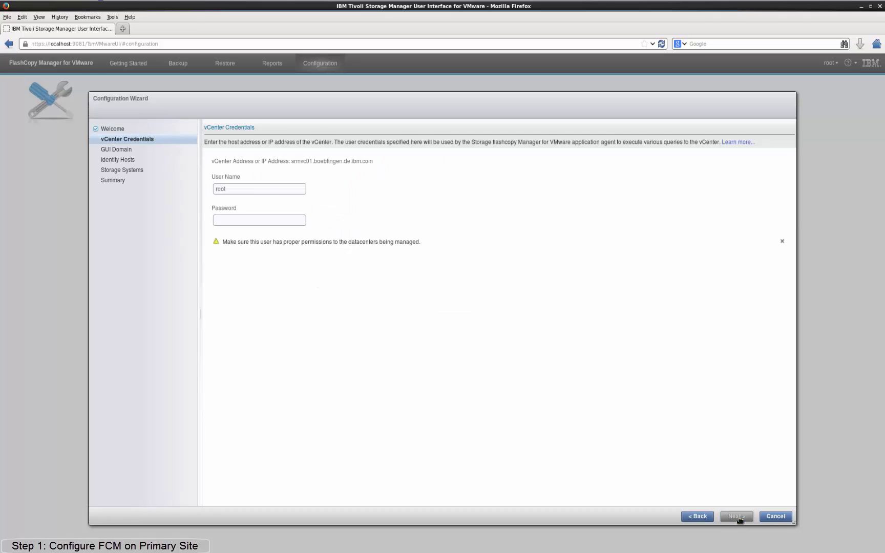
click(297, 221)
text(••••••)
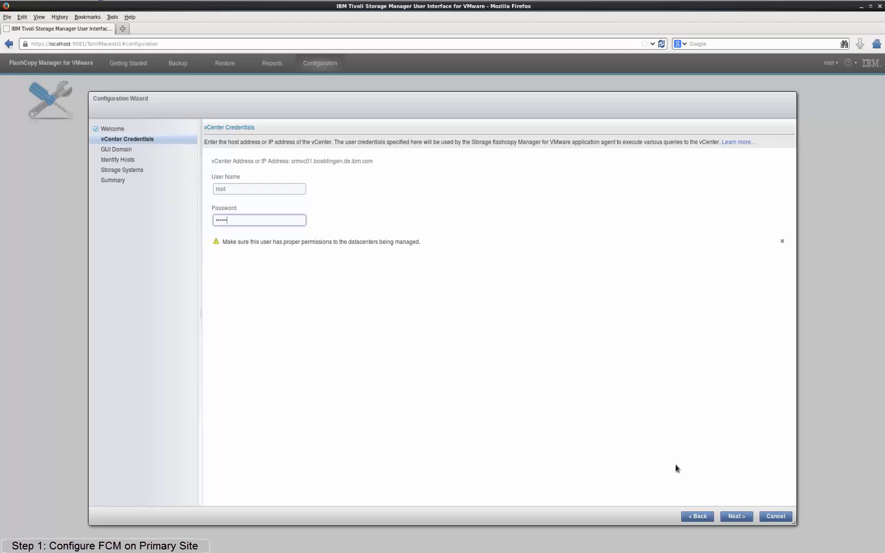
click(734, 516)
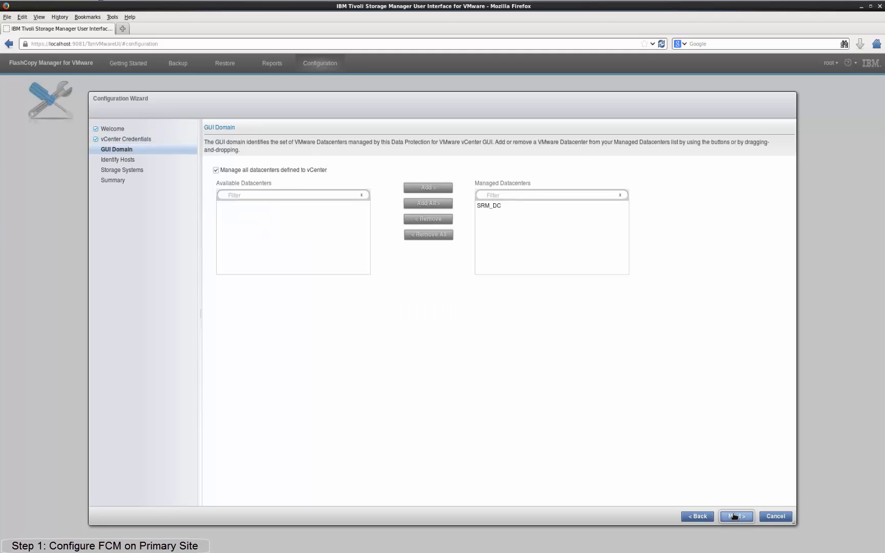
Keep SRM_DC managed, set srmesx01.boeblingen.de.ibm.com as auxiliary ESX host, and start a new device class.
click(496, 207)
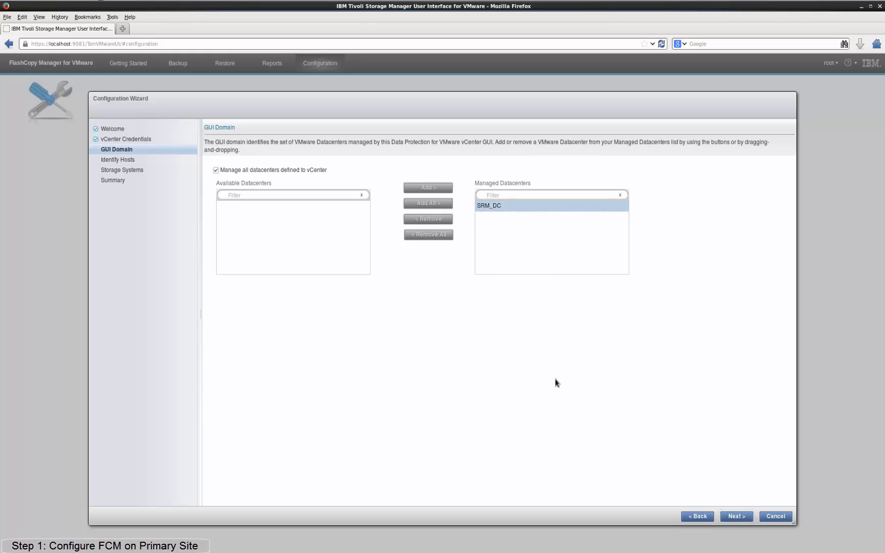
click(736, 517)
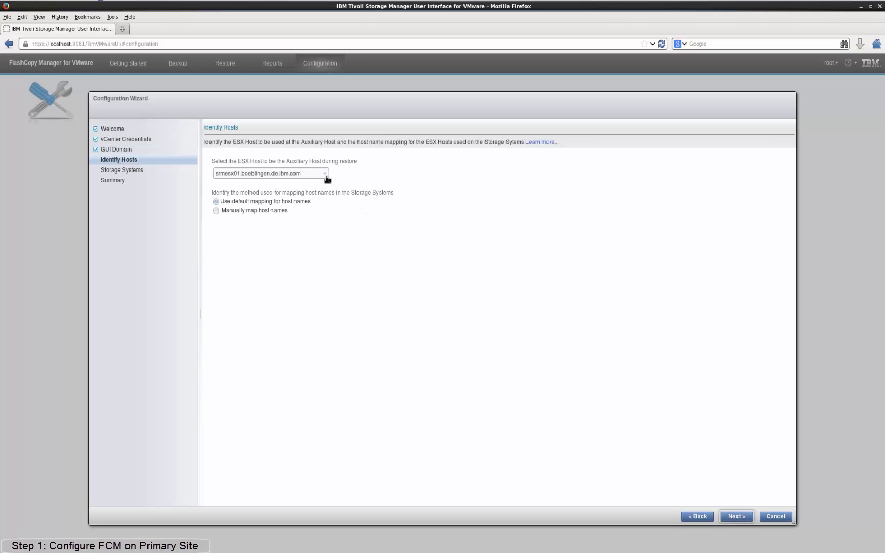
click(325, 175)
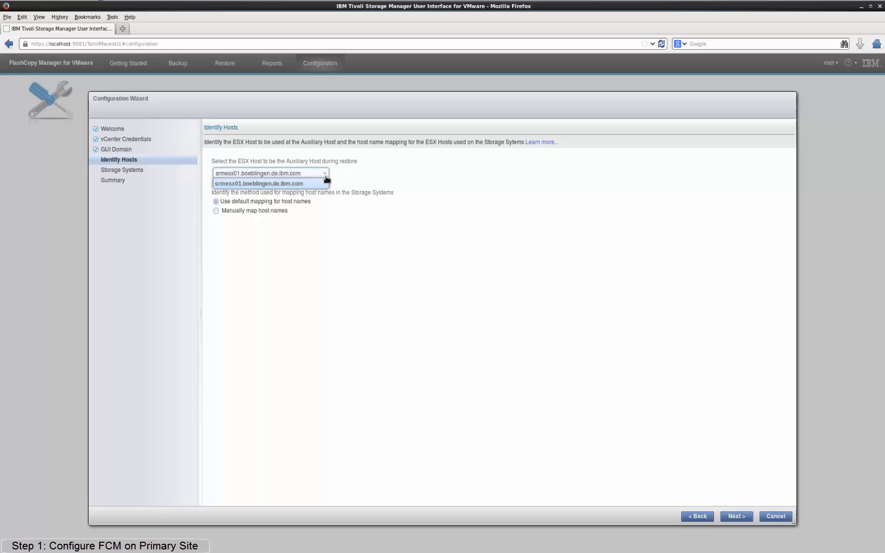
click(326, 182)
click(736, 518)
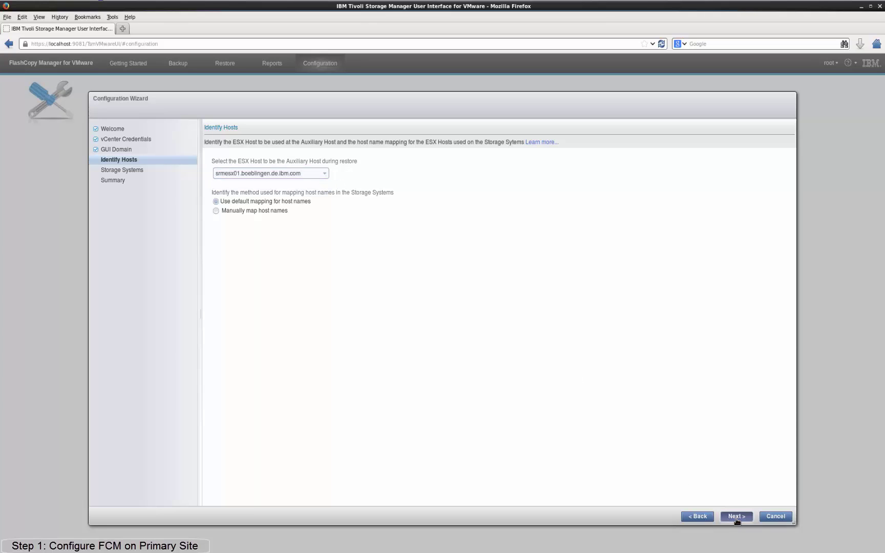
click(737, 517)
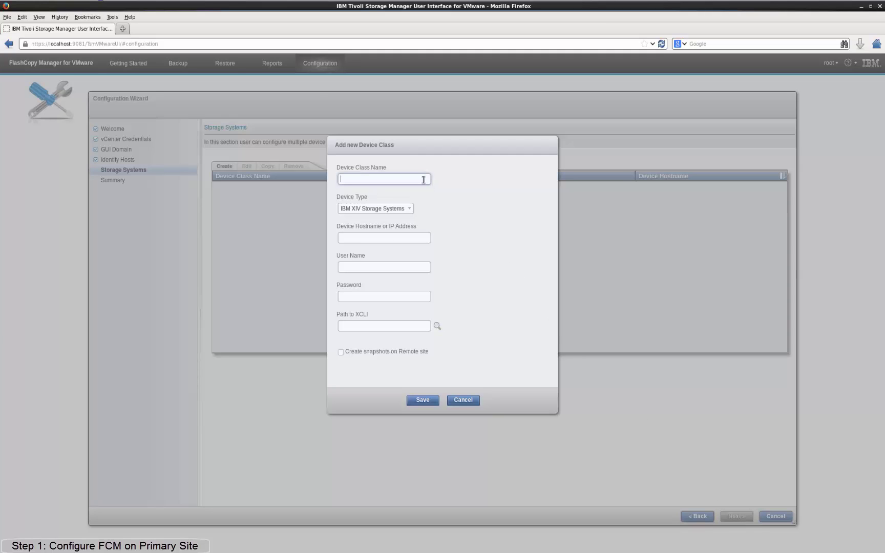
Define device class SVC as Storwize v7000/SVC on svc03.boeblingen.de.ibm.com with its admin user and password.
text(SVC)
click(410, 209)
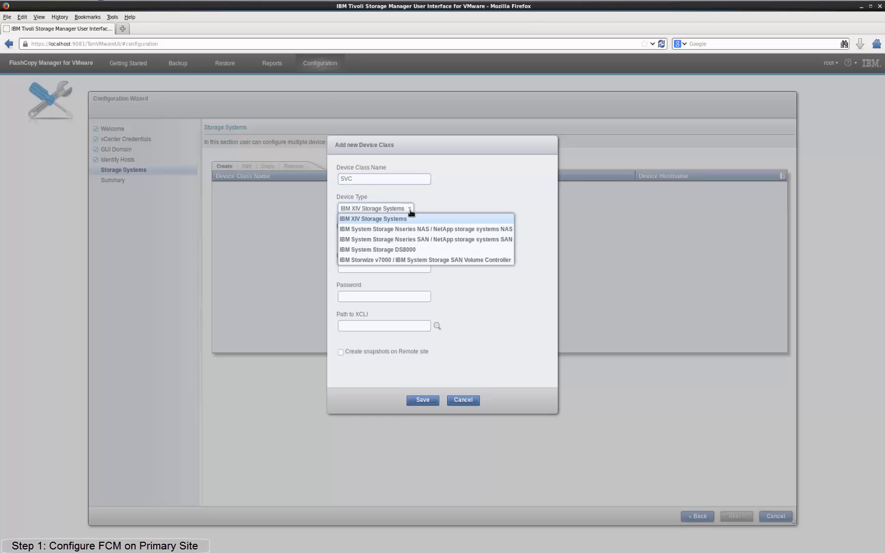
click(416, 260)
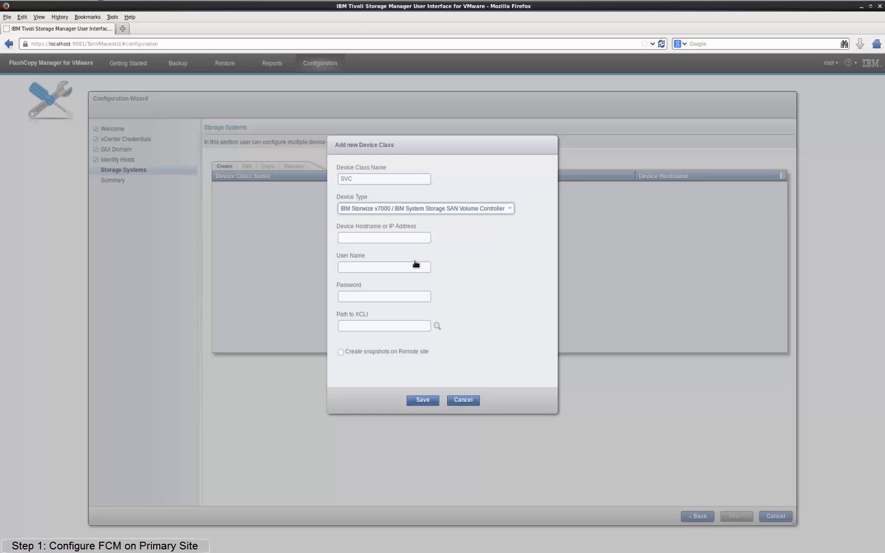
click(414, 242)
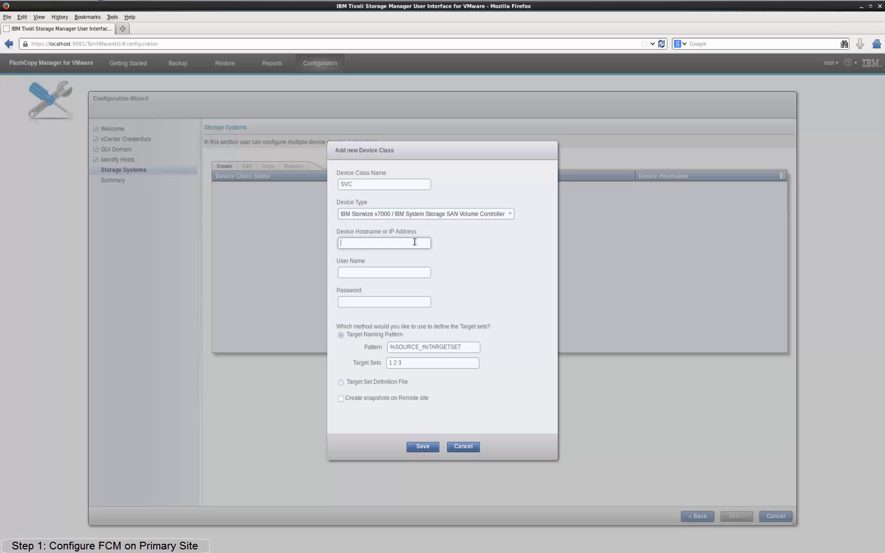
text(svc03.boeblingen.de.ibm.com)
key(Tab)
text(superuser)
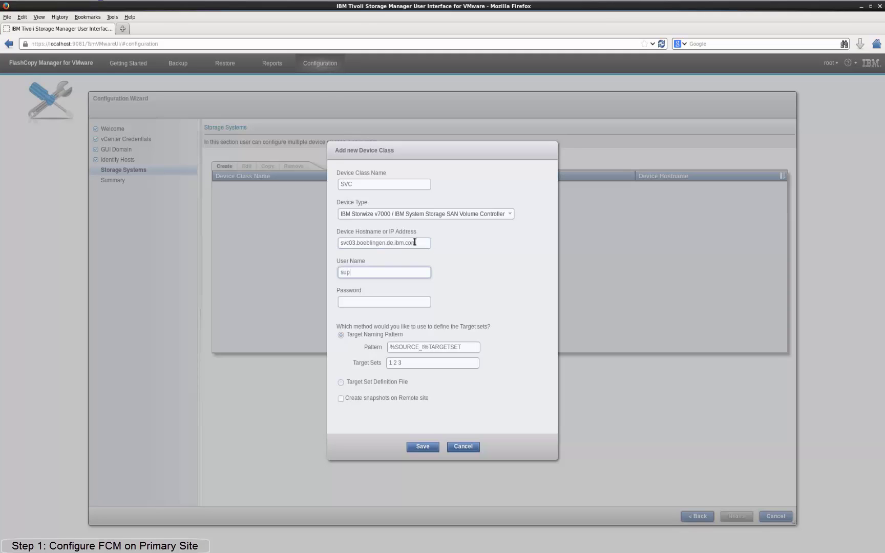
key(Tab)
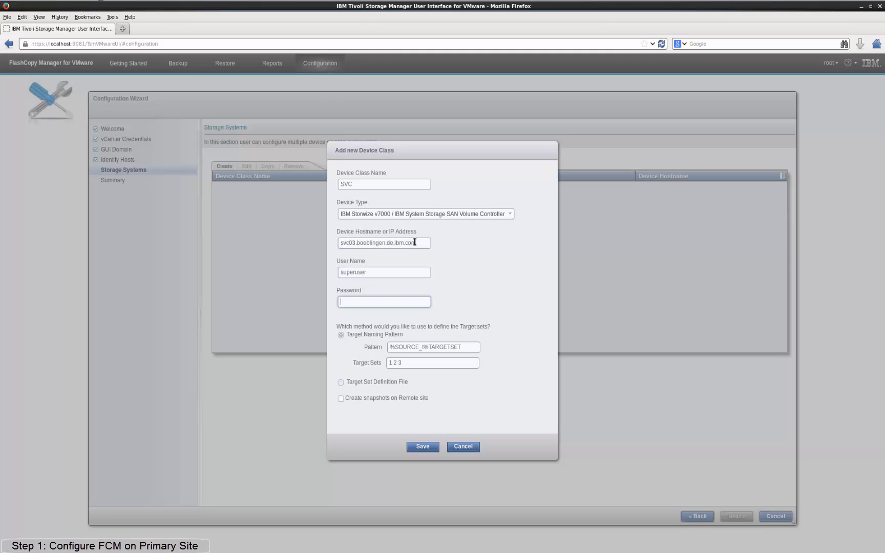
text(passw0rd)
click(472, 350)
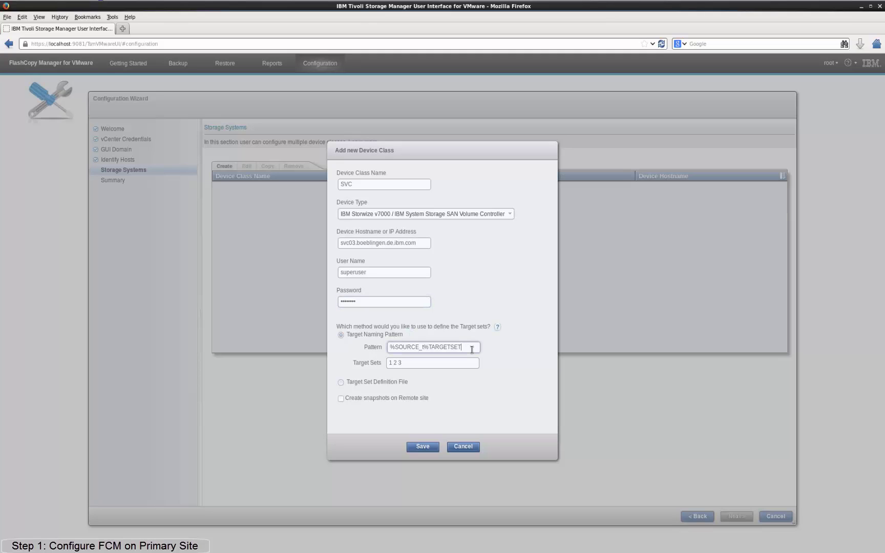
click(418, 363)
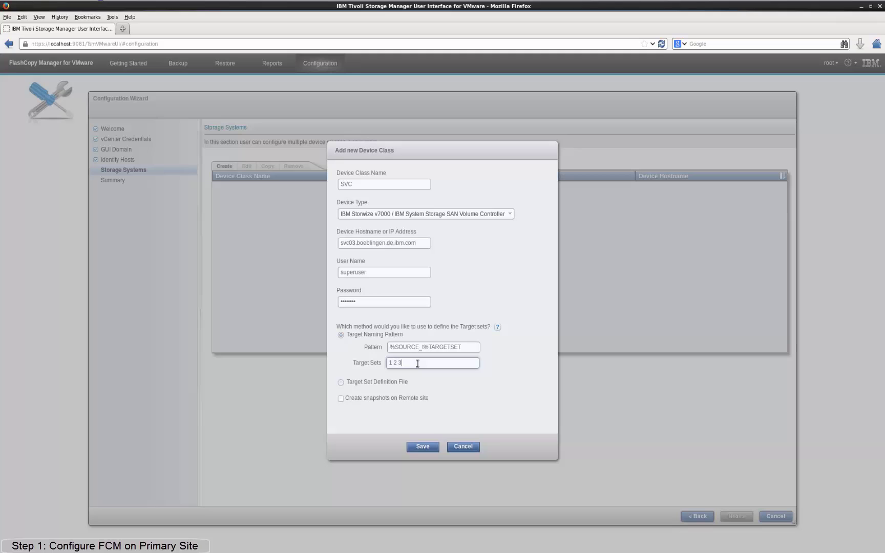
Enable remote-site snapshots on svc04.boeblingen.de.ibm.com with its admin user and password, and save the class.
click(340, 398)
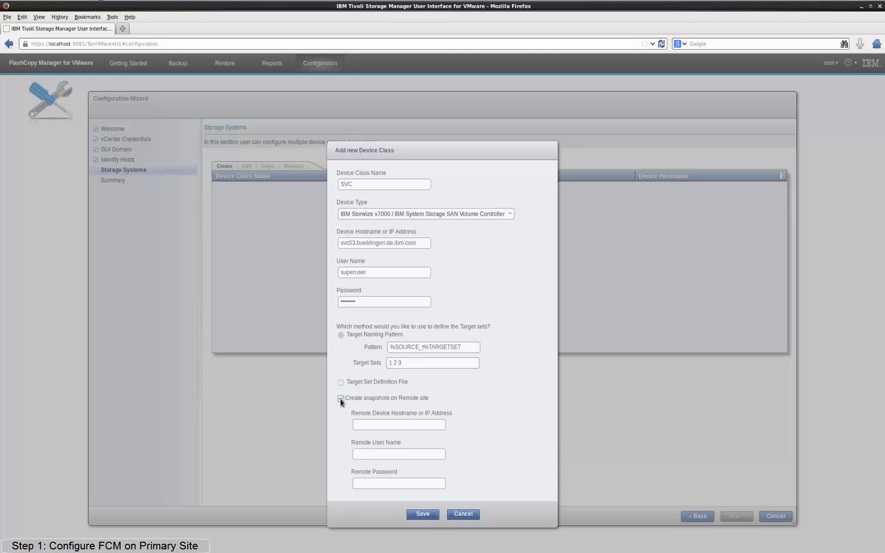
click(388, 424)
text(svc04.boebl)
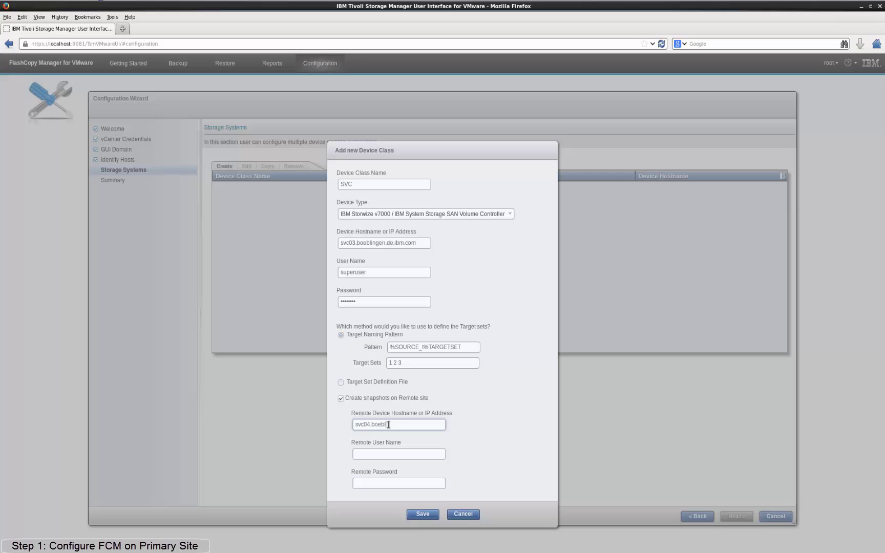
text(ingen.de.ibm.com)
key(Tab)
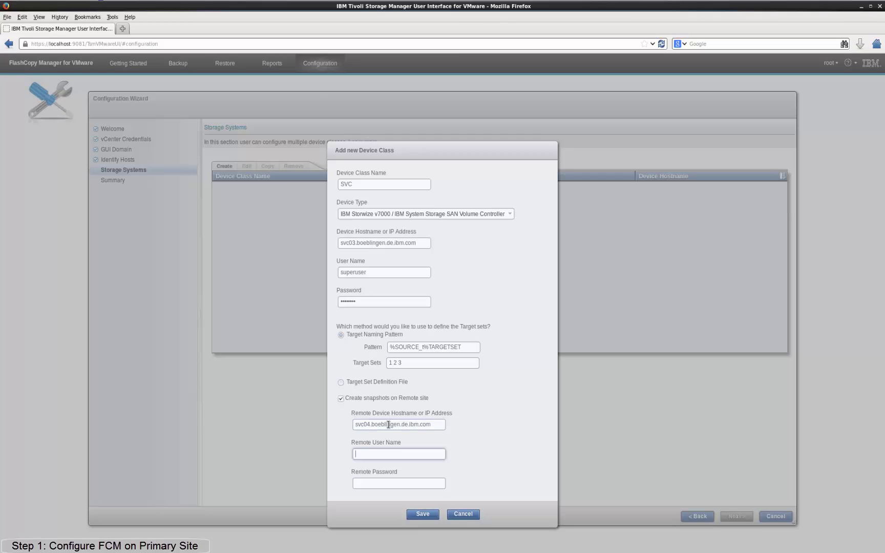
text(superuser)
key(Tab)
text(passw)
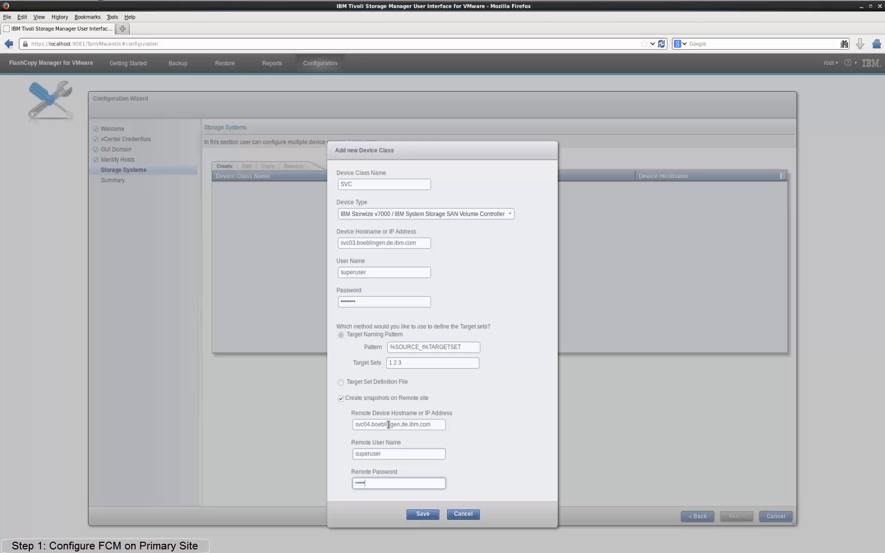
text(0rd)
click(424, 514)
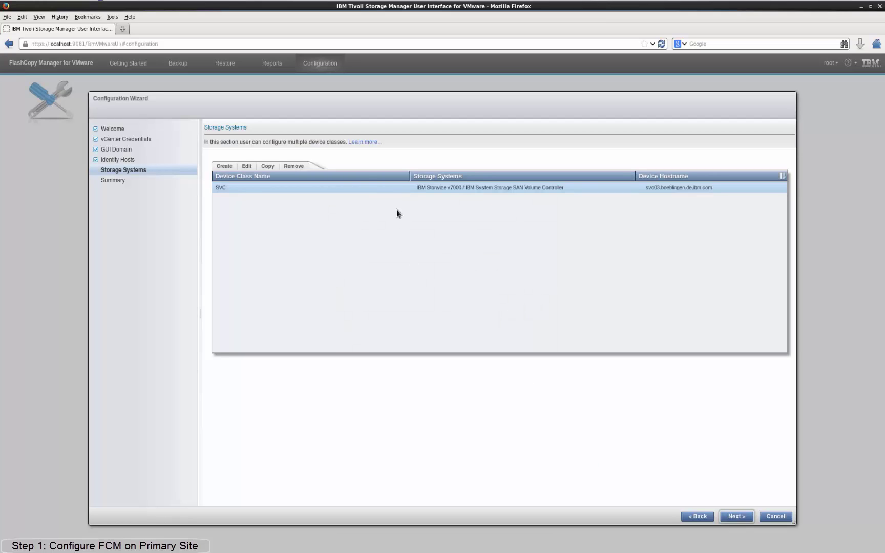
Finish the wizard from its Summary page and close the successful Wizard Tasks results.
click(738, 518)
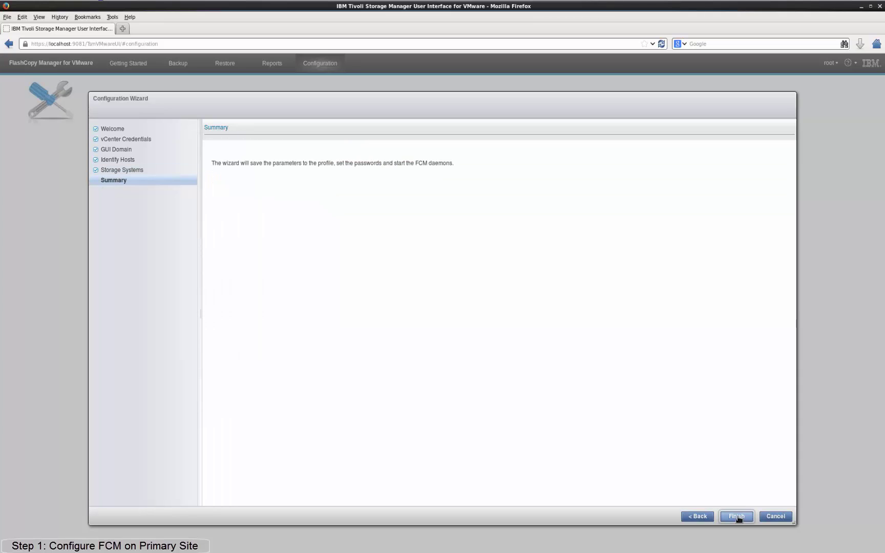
click(738, 518)
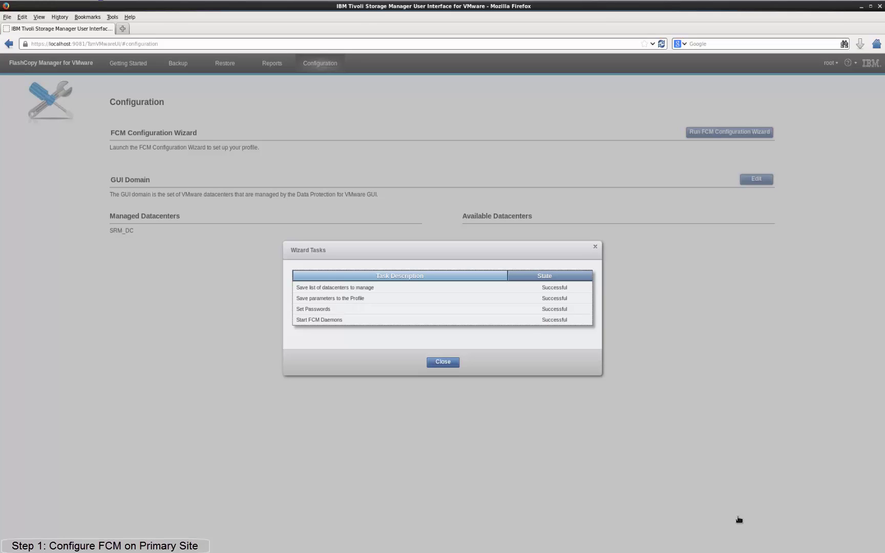
click(443, 362)
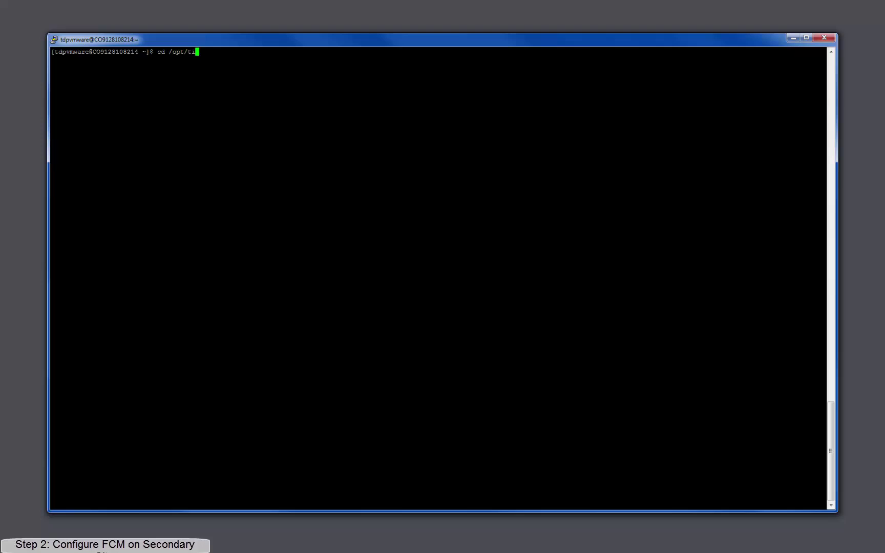
Copy the profile from /opt/tivoli/tsm/tdpvmware/fcm/ to 9.128.108.231's fcm directory via scp.
text(sm/tdpvmware/fcm/)
key(Return)
text(ls -l)
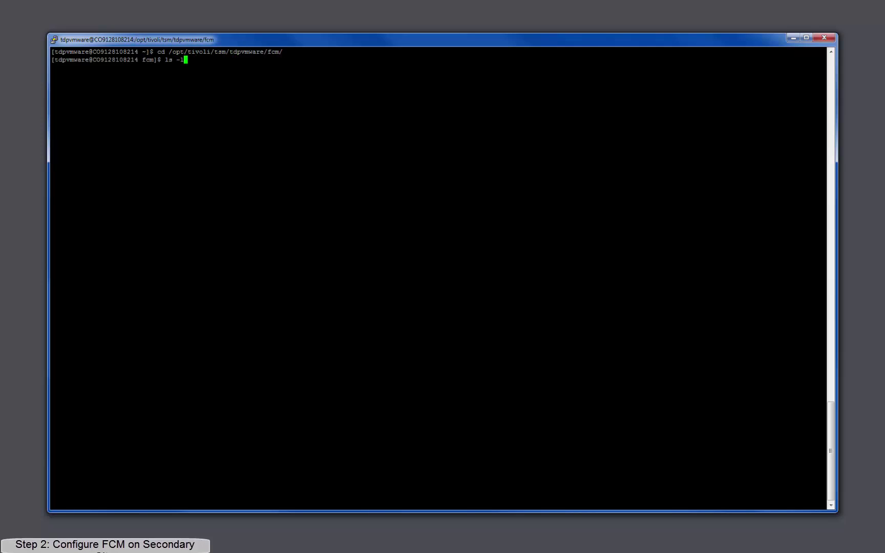
text(a profile)
key(Return)
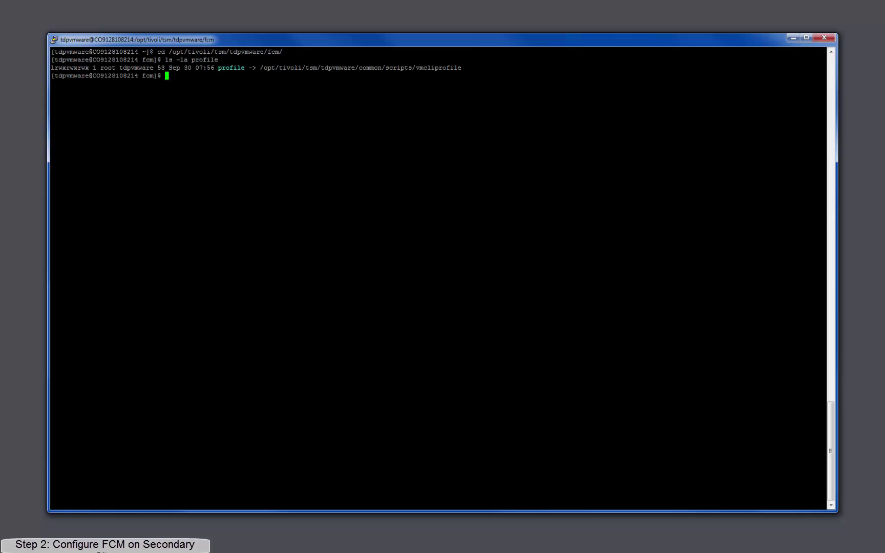
text(scp profile tdpvmware@9.12)
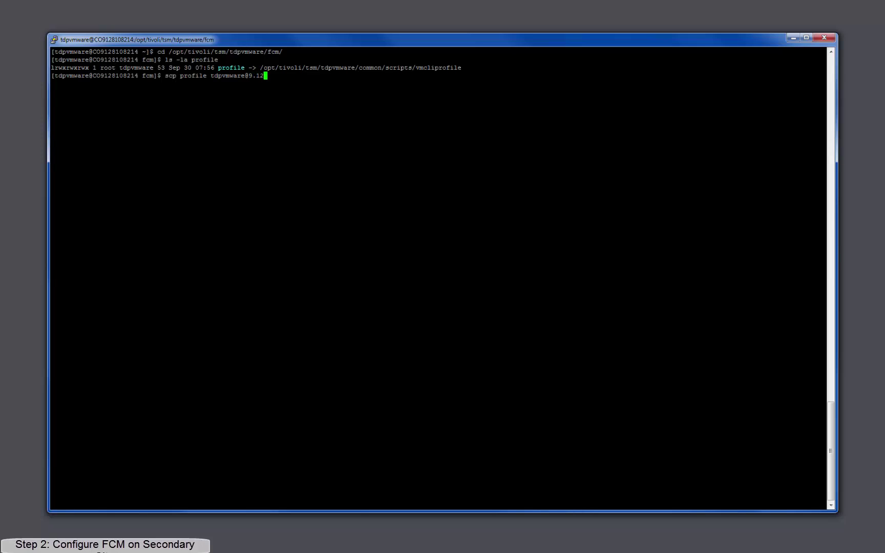
text(8.108.231:/opt/tivoli/tsm/tdpvmware/)
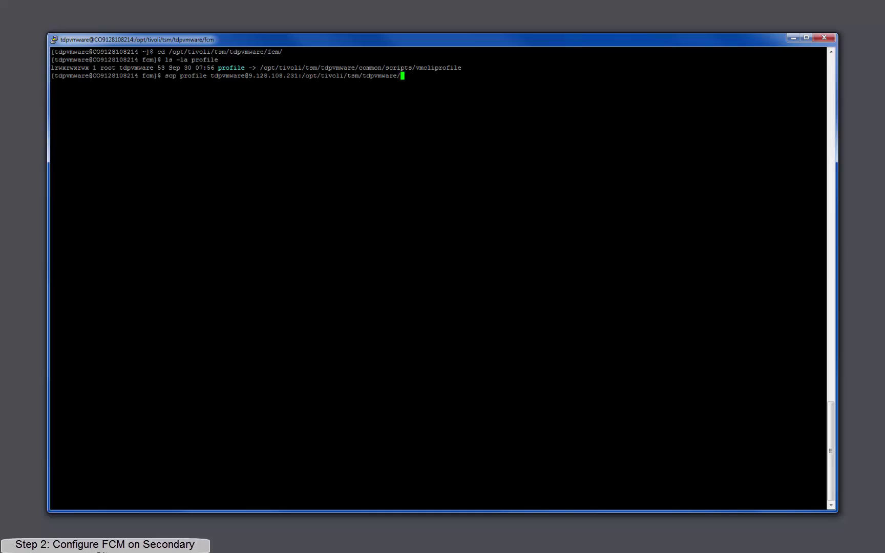
text(fcm/)
key(Return)
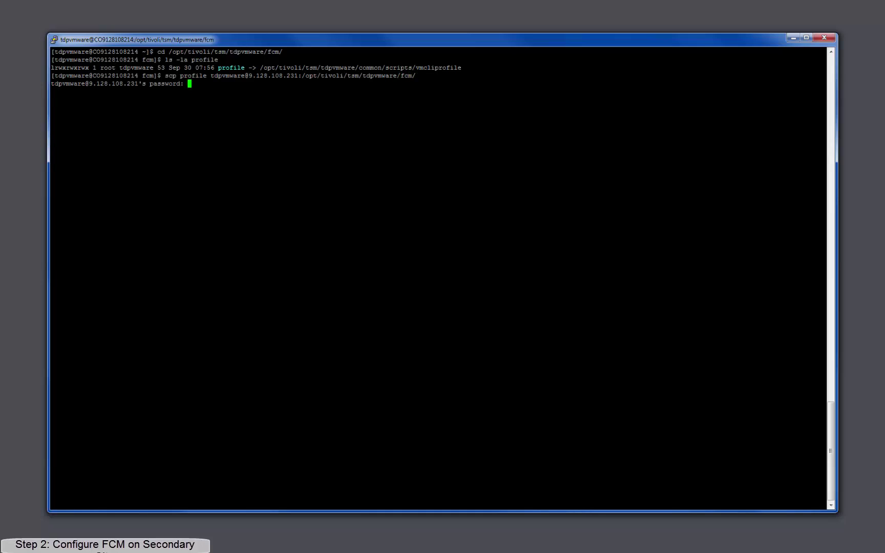
key(Return)
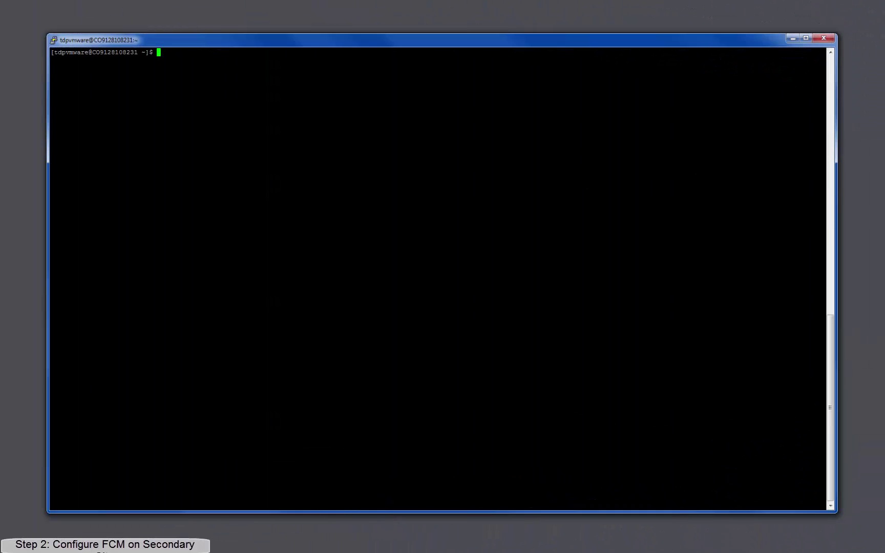
Run ./setup.sh from /opt/tivoli/tsm/tdpvmware/fcm/ on the secondary server.
text(cd /opt/tivoli/tsm/tdp)
key(Tab)
text(fcm/)
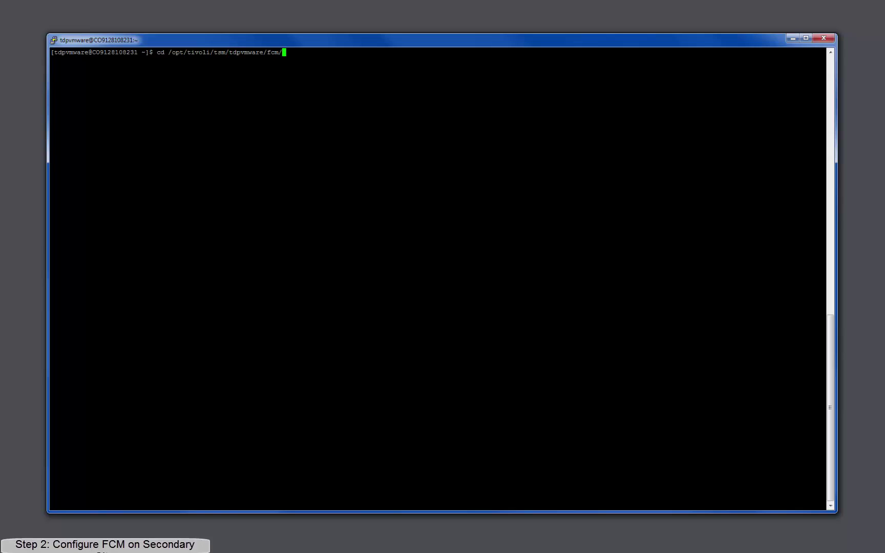
key(Return)
text(./setup.sh)
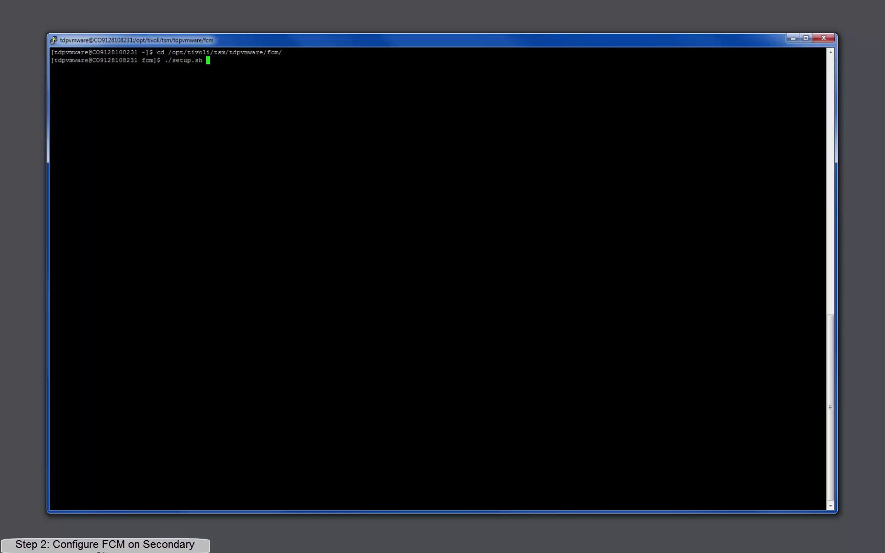
key(Return)
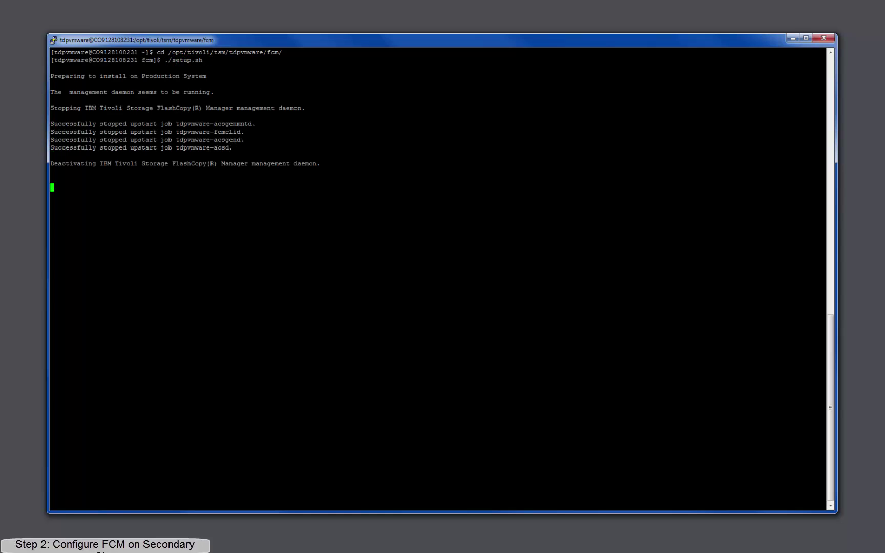
Enter esxvc4.boeblingen.de.ibm.com as vCenter and esxfcm7.boeblingen.de.ibm.com as auxiliary ESX host.
text(esxvc4)
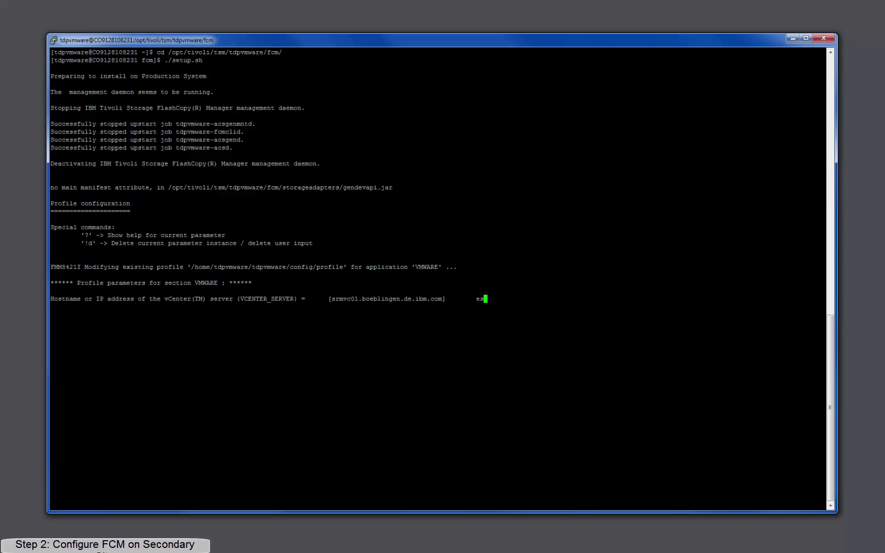
text(.boeblingen.de.ibm.com)
key(Return)
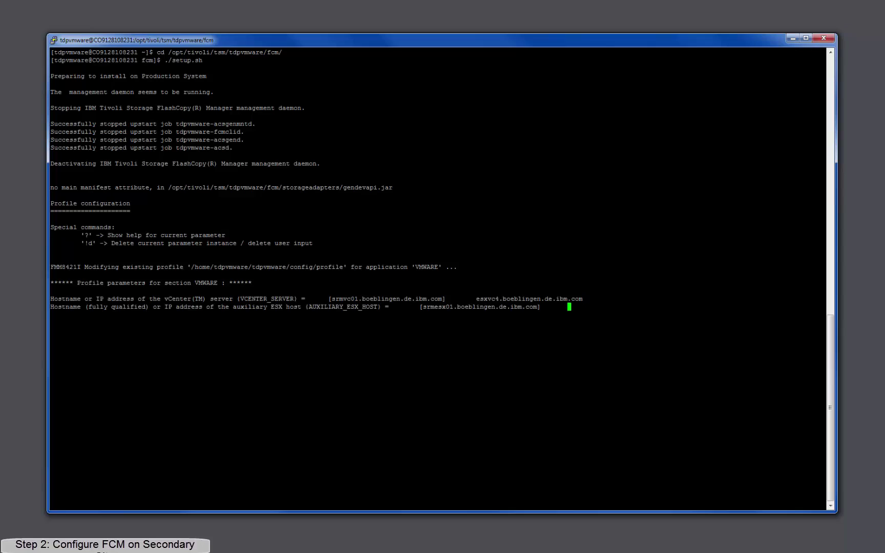
text(esxfcm7.boeblingen.de.ibm.com)
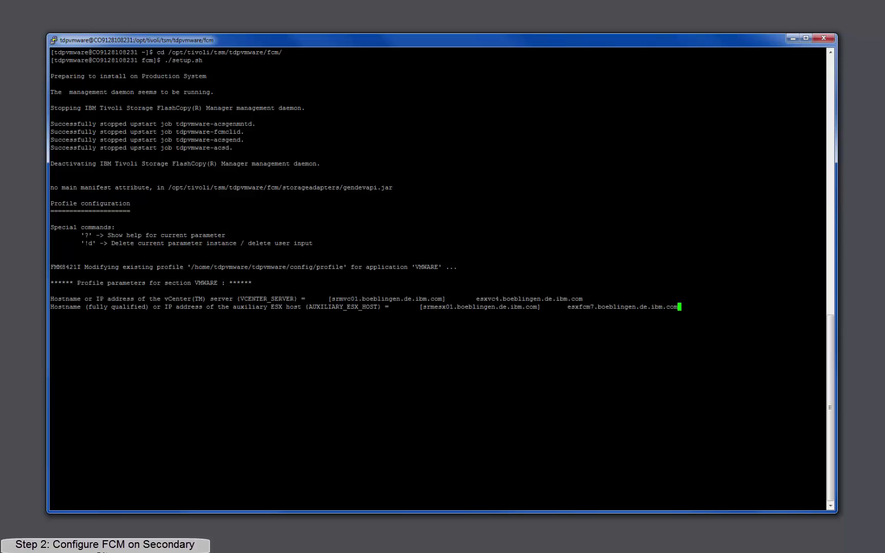
Accept defaults for vCenter user, ADAPTIVE snapshot versions, VMCLI database, logs directory and SVC device settings.
key(Return)
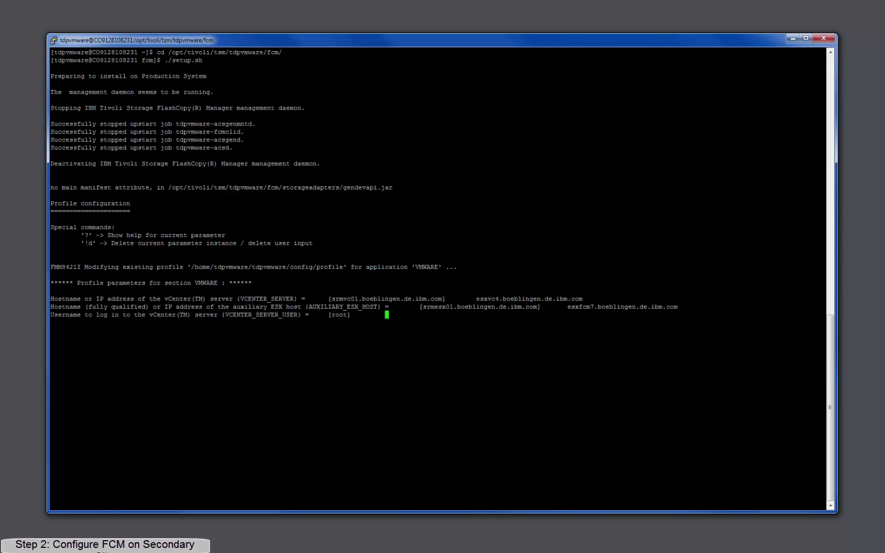
key(Return)
key(Return)
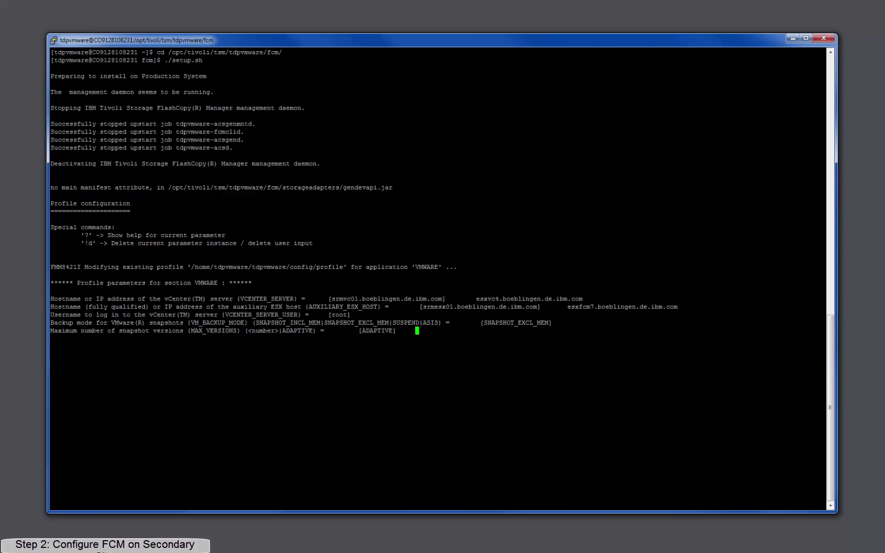
key(Return)
key(Return)
key(Return)
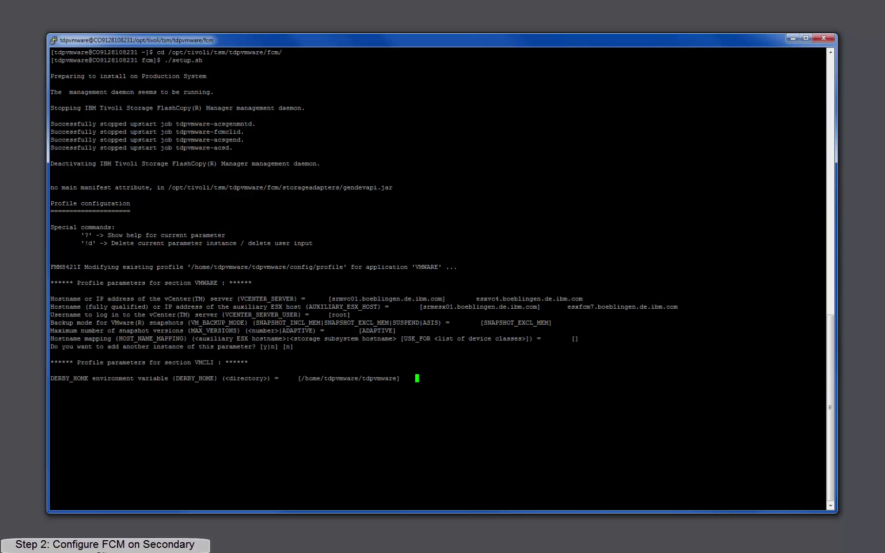
key(Return)
key(Return)
key(Return)
key(Return)
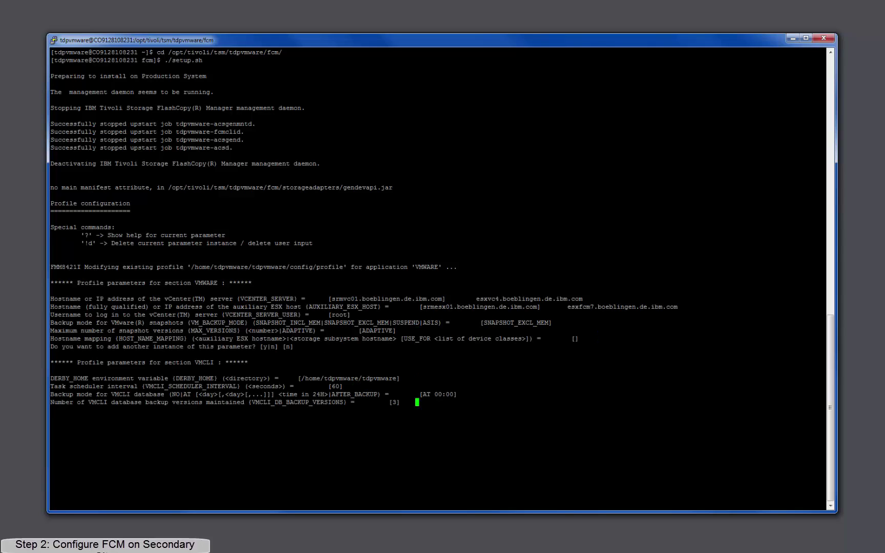
key(Return)
key(Return)
key(Return)
key(Return)
key(Return)
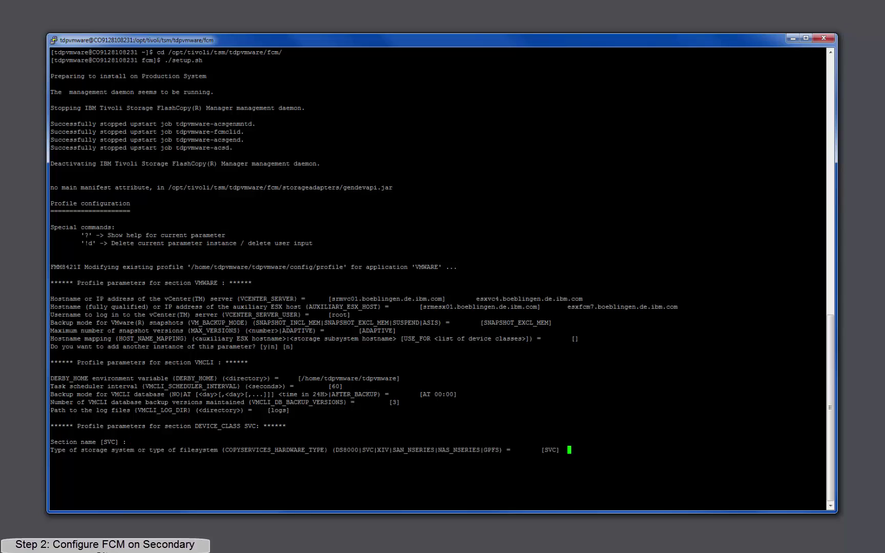
key(Return)
key(Return)
key(Return)
key(Return)
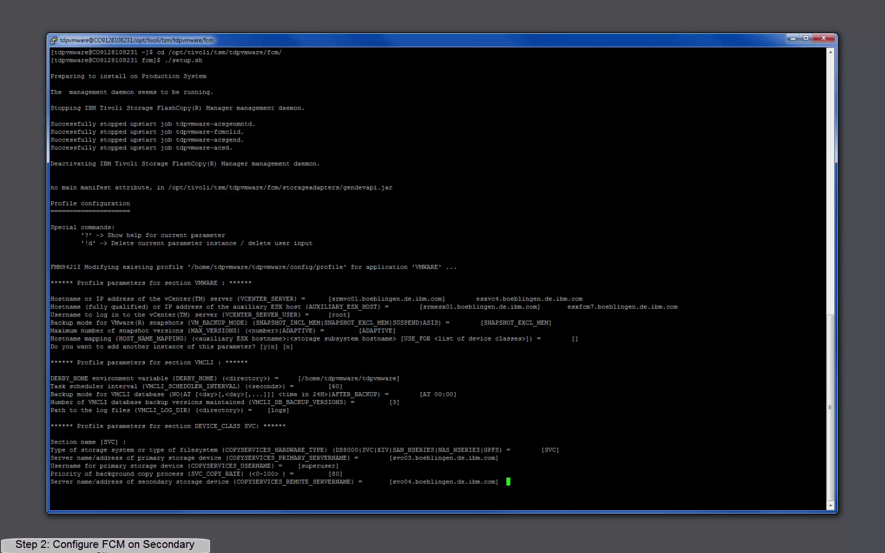
key(Return)
key(Return)
key(Return)
key(Return)
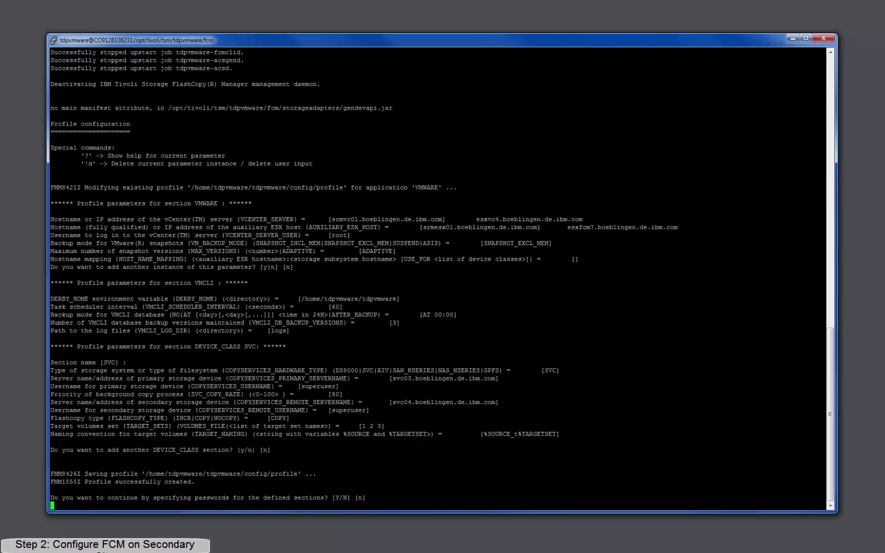
Answer y to password setup and keep the stored ACS daemon and both storage passwords.
text(y)
key(Return)
key(Return)
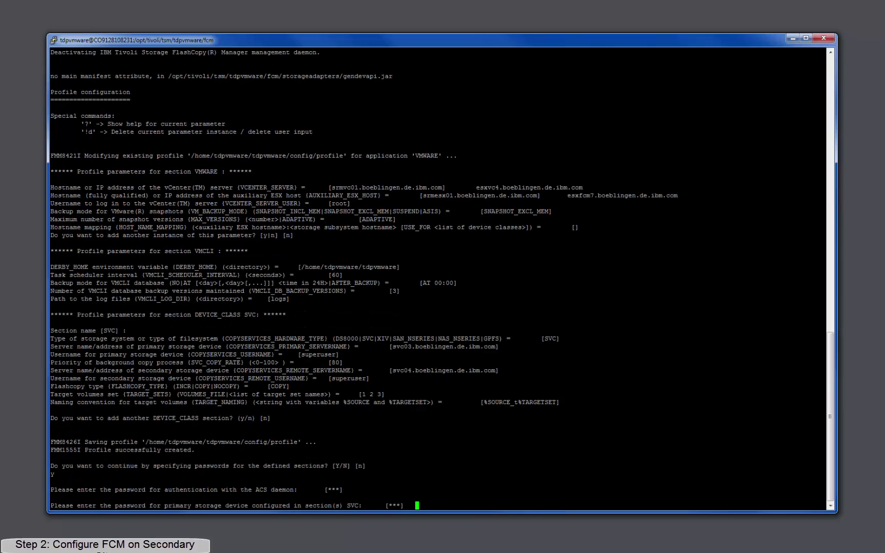
key(Return)
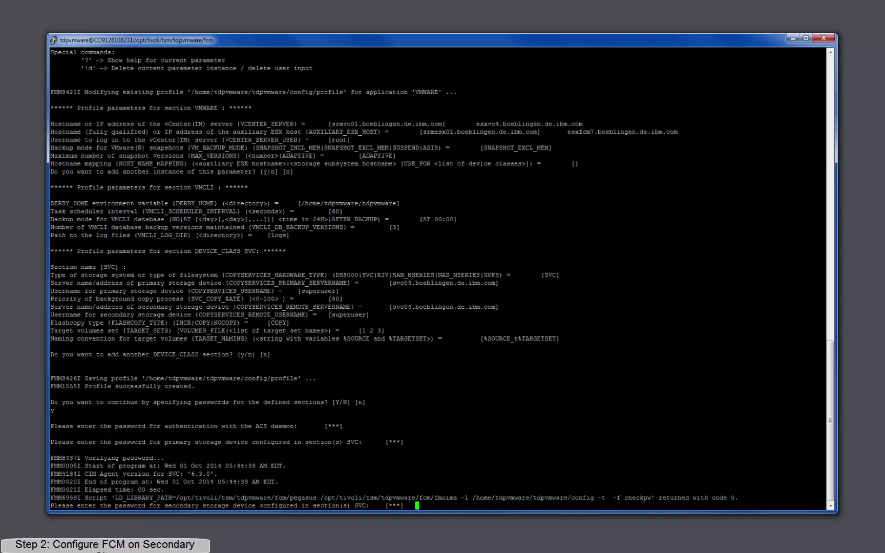
key(Return)
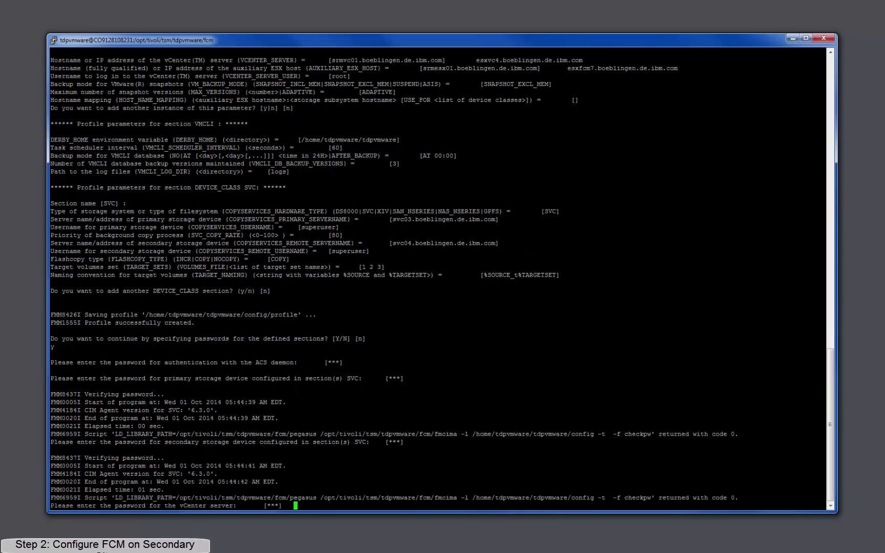
key(Return)
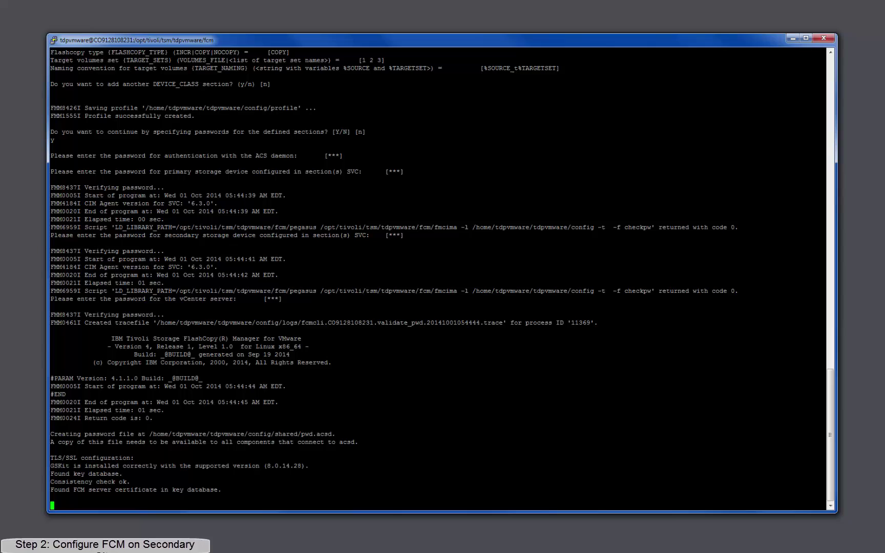